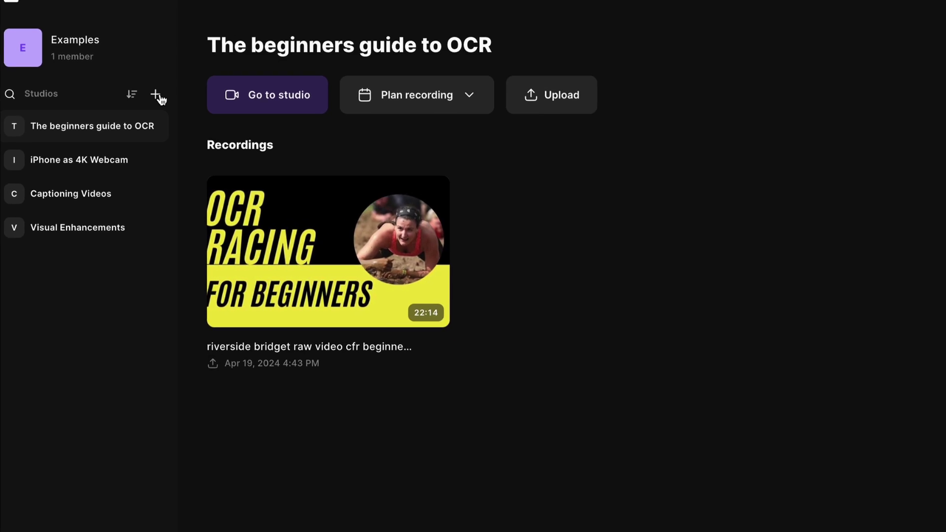
- Create a new studio named 'Audiograms'
click(155, 95)
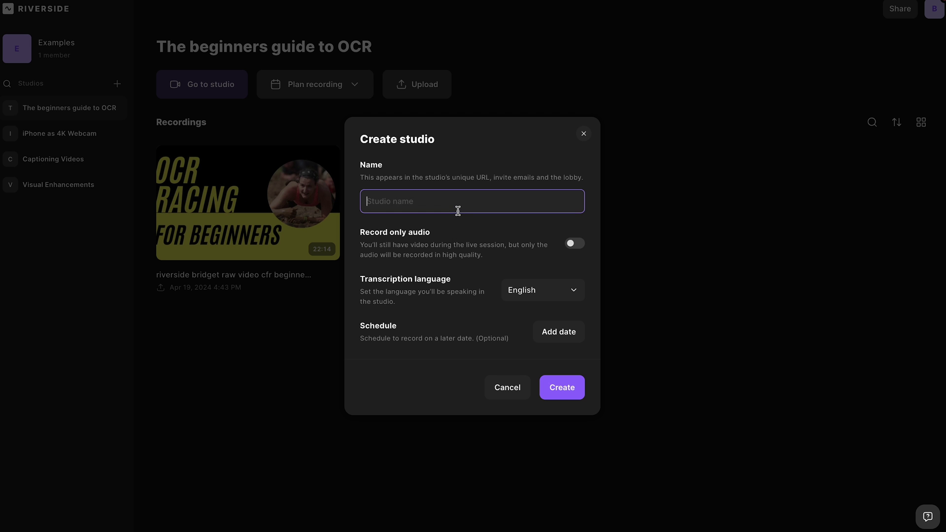
text(Audiograms)
click(566, 389)
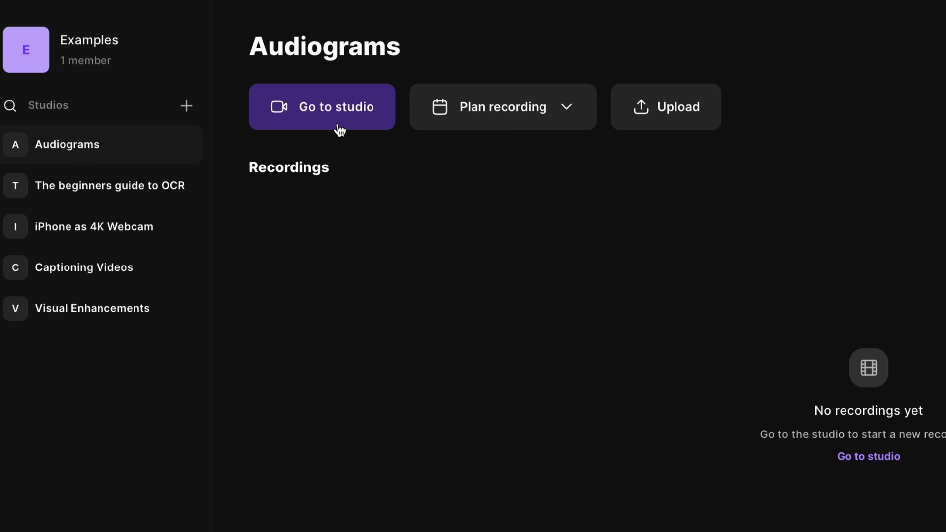
- Upload the podcast audio recordings into the Audiograms studio
click(659, 127)
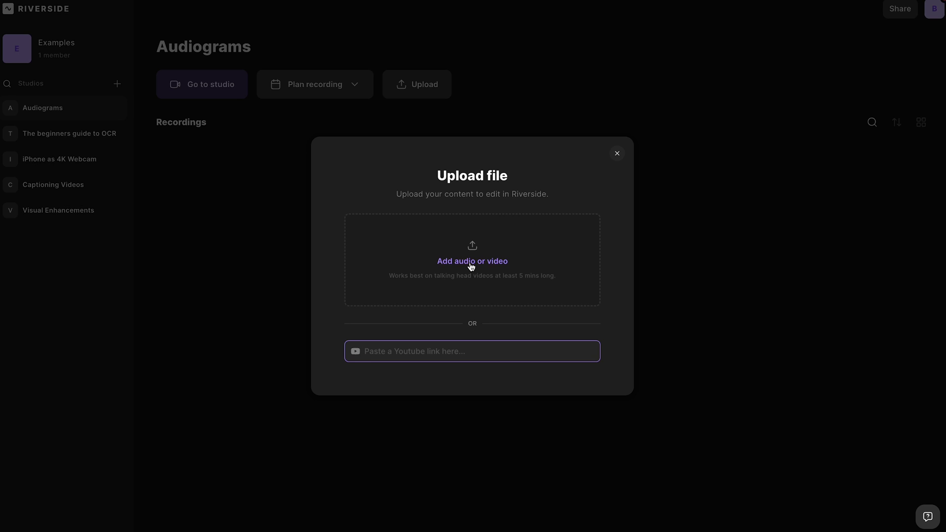
click(470, 266)
double_click(374, 189)
click(469, 388)
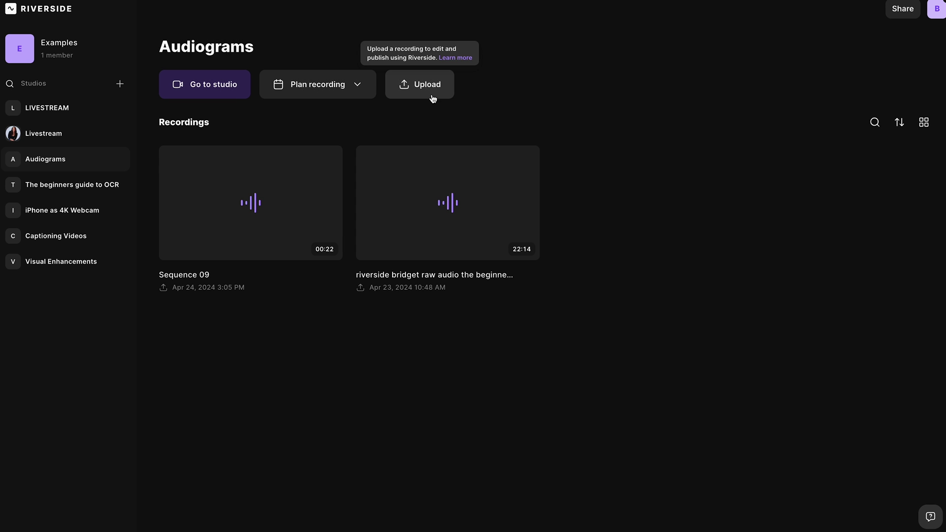
- Create a new edit of the 22:14 raw audio recording with the canvas shown beside the transcript
click(400, 237)
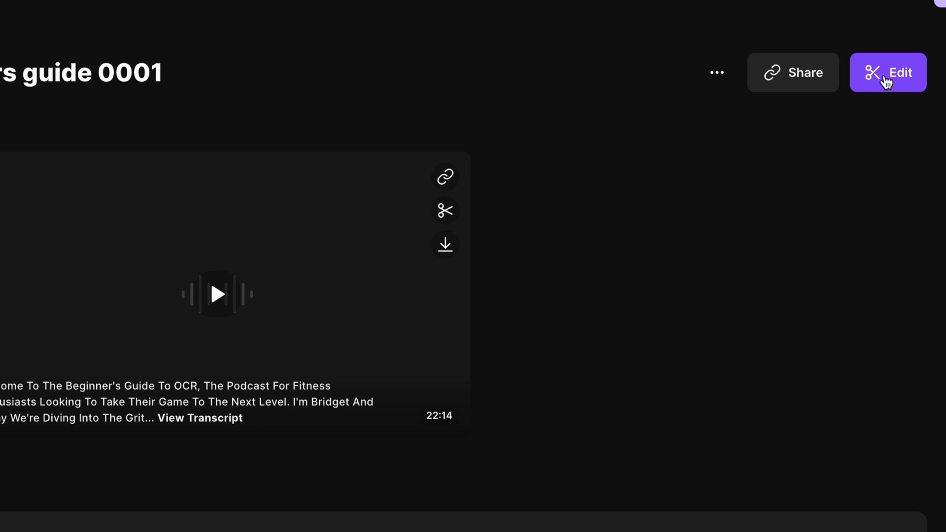
click(885, 79)
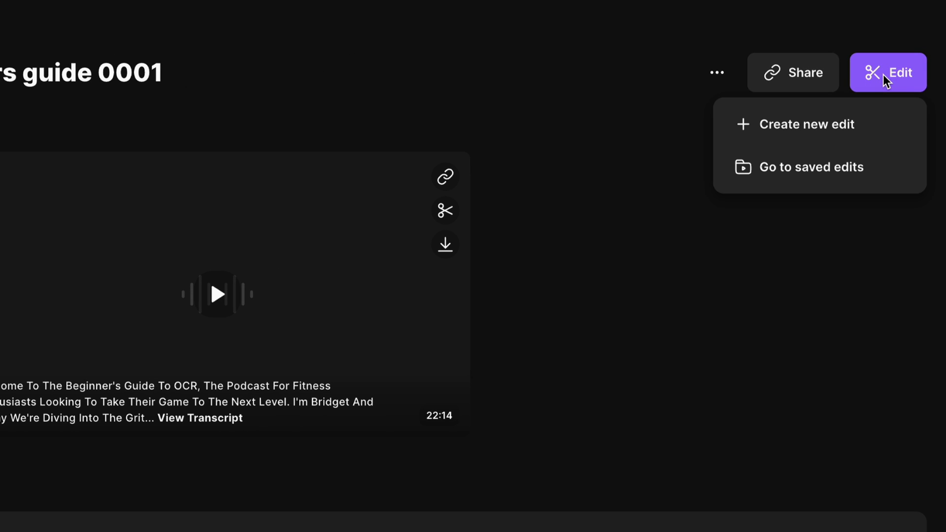
click(884, 138)
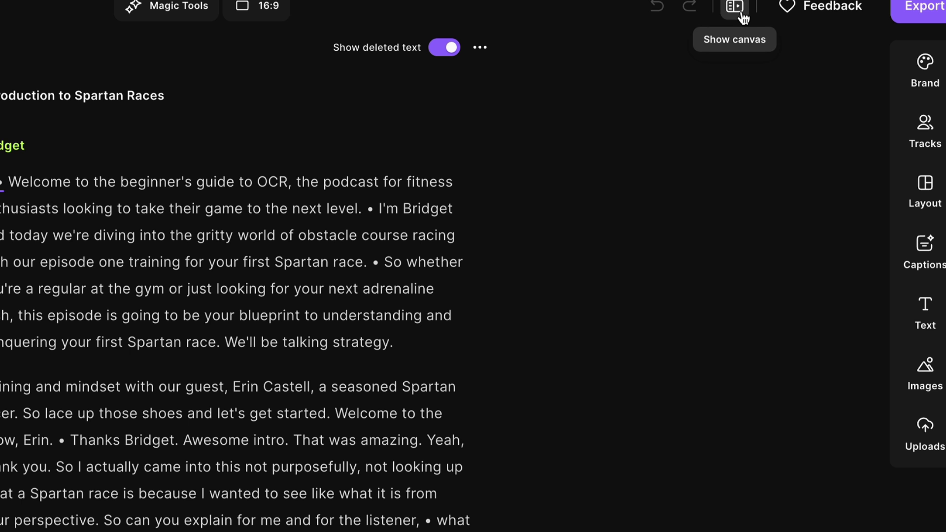
click(741, 15)
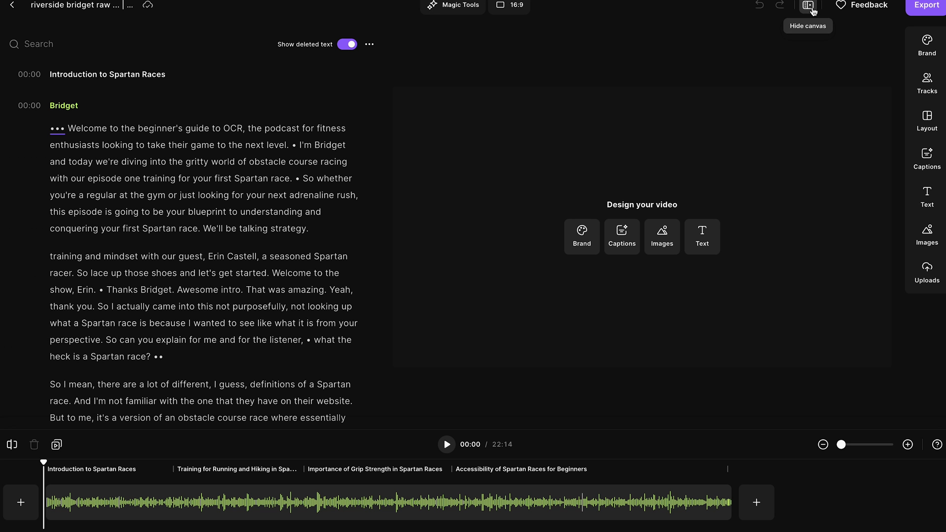
- Show the background options in the Brand panel of Design your video
click(578, 252)
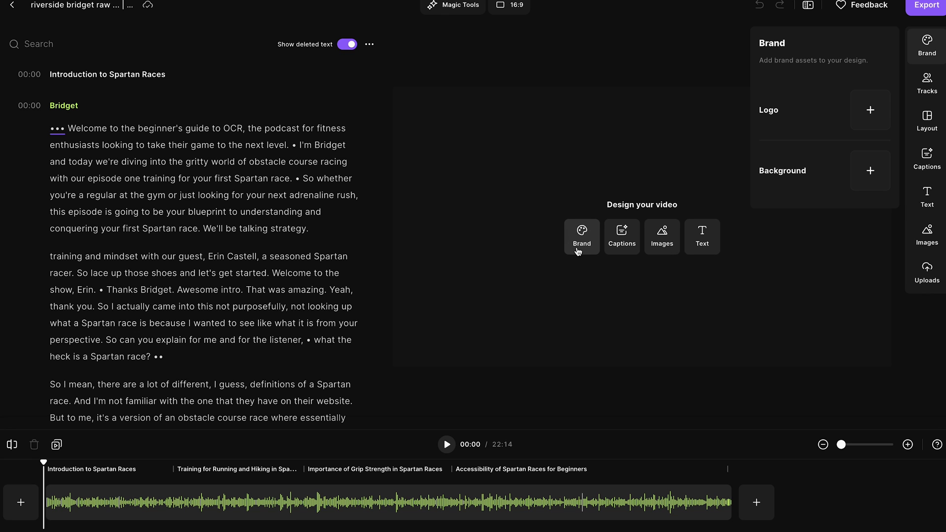
click(866, 182)
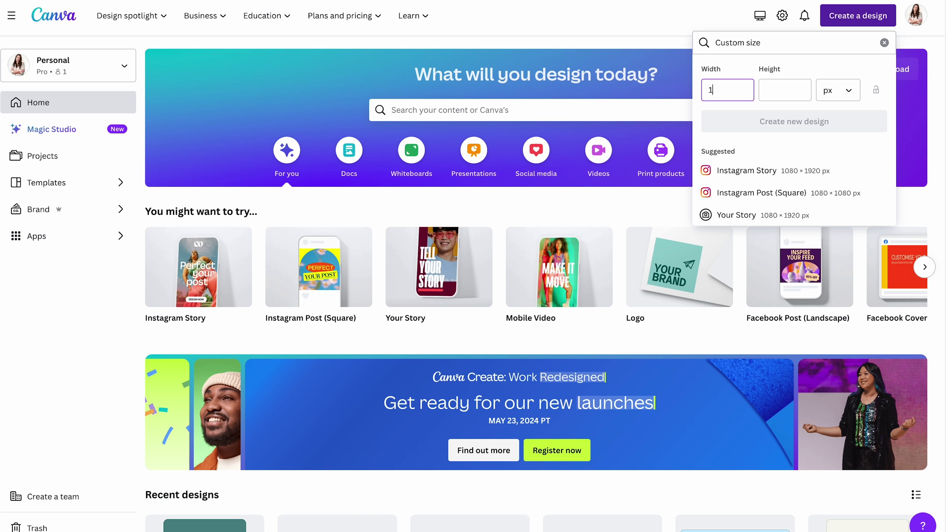
- Create a 1920 × 1920 px Canva design with a black-to-grey gradient background
text(920)
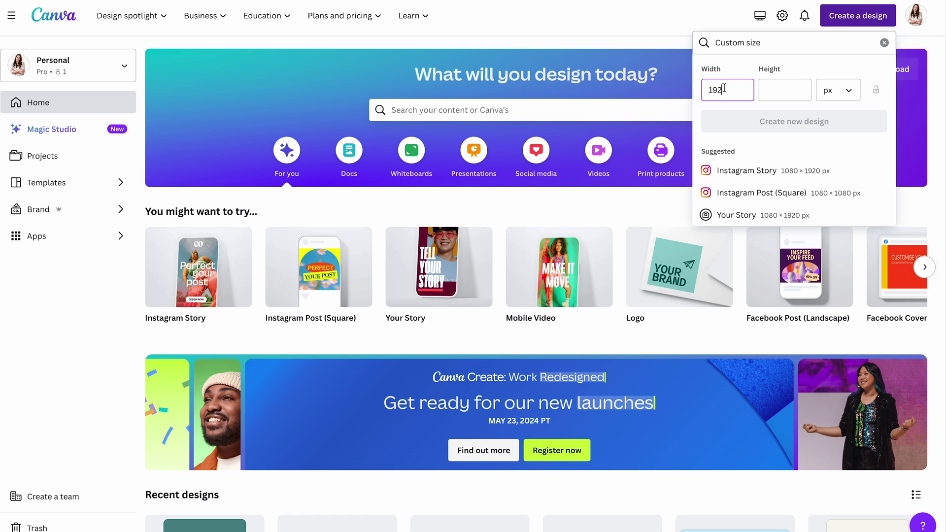
key(Tab)
text(1920)
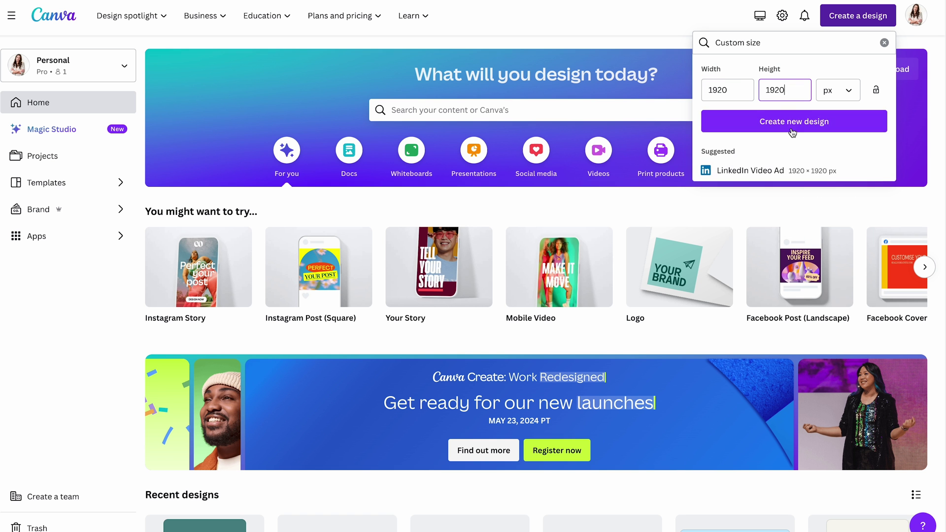
key(Return)
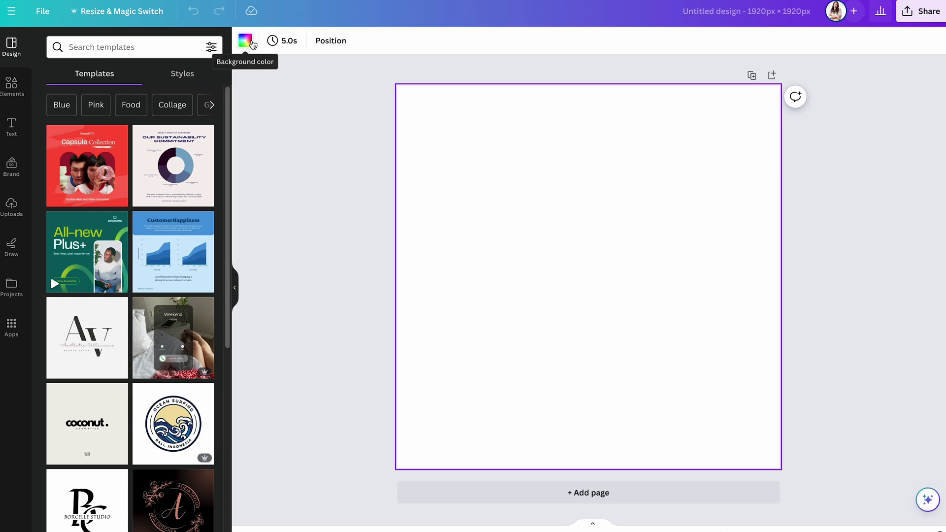
click(246, 42)
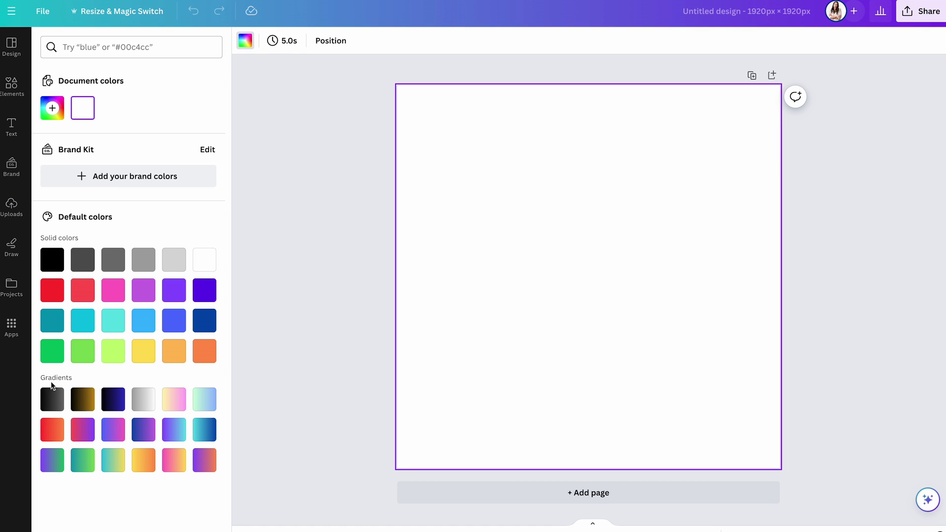
click(55, 403)
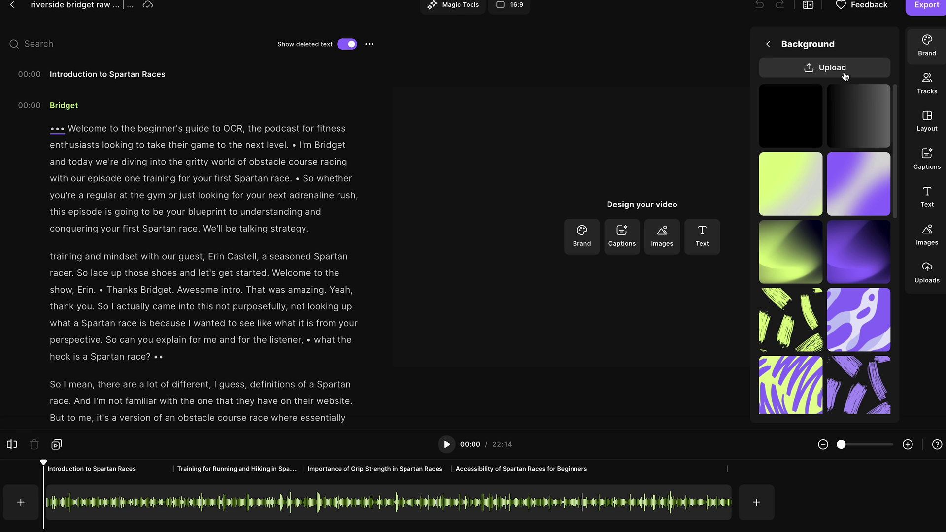
- Apply the dark patterned background to the video and bring up the uploaded images
scroll(828, 246, down, 5)
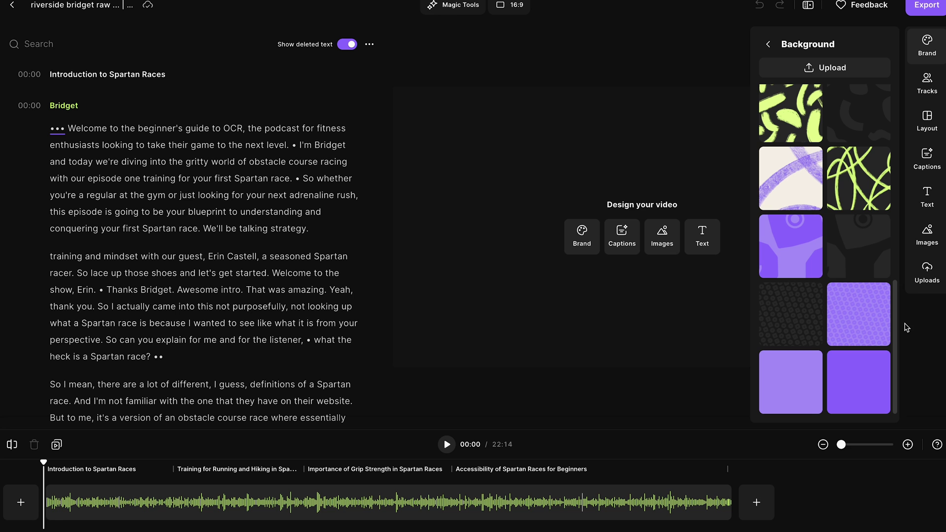
click(799, 331)
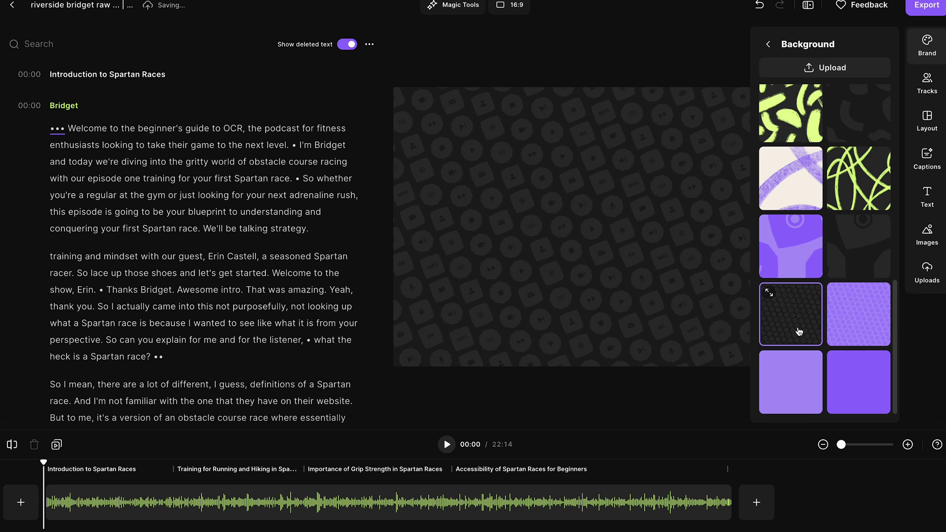
click(928, 235)
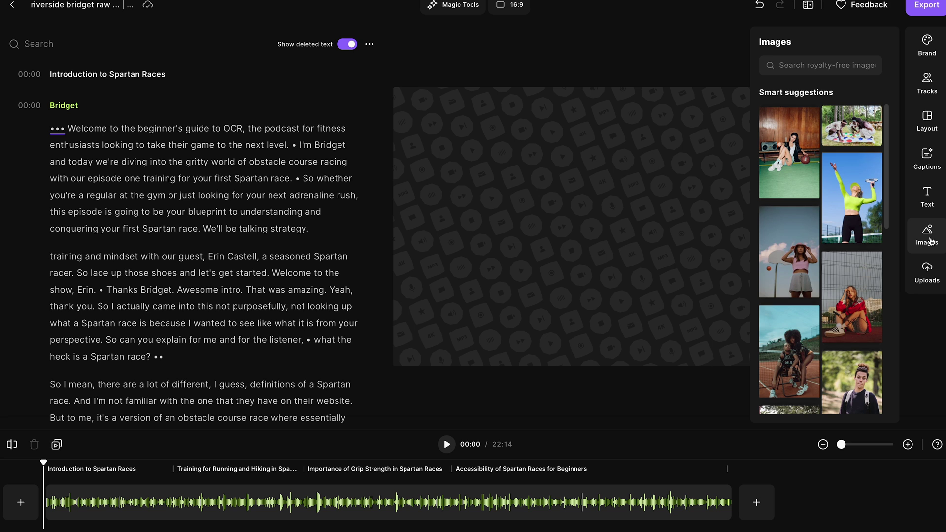
click(931, 279)
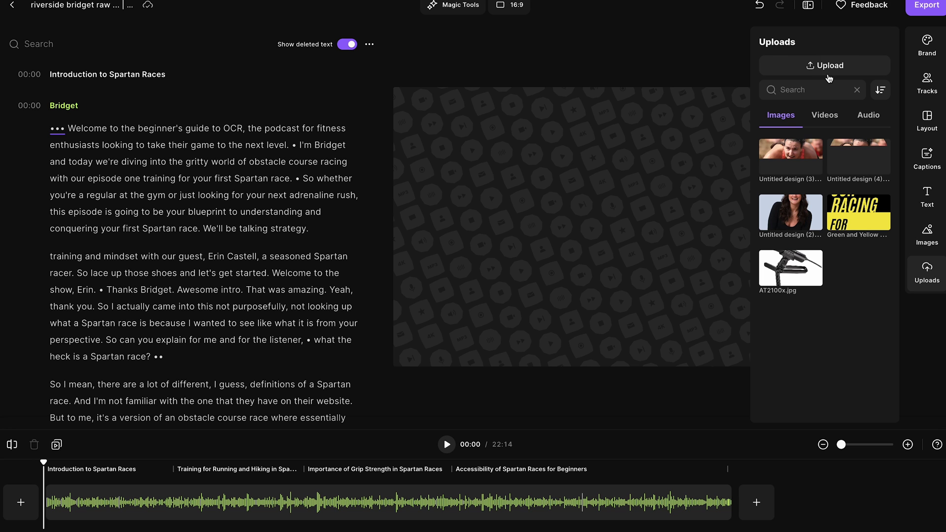
- Add the OCR Racing for Beginners cover image, shrunk and placed on the canvas's left
click(863, 218)
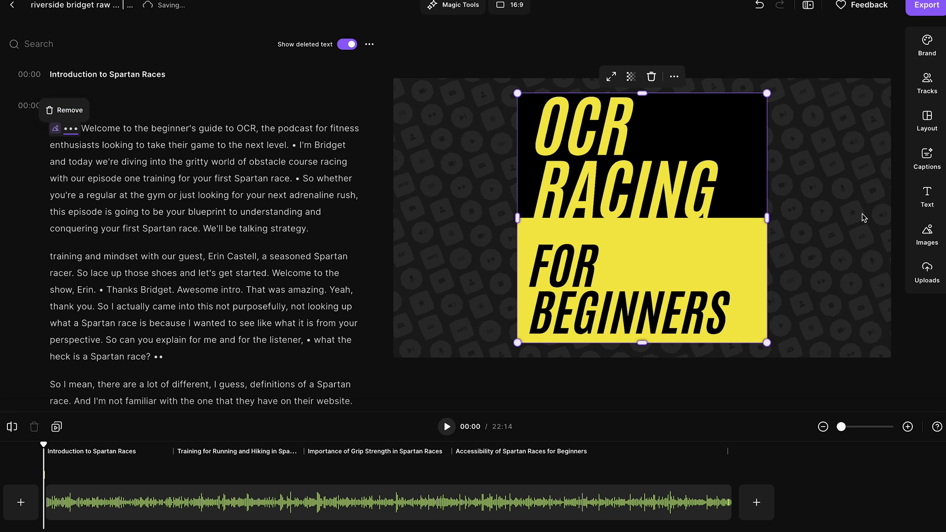
drag(761, 345, 671, 245)
drag(598, 185, 513, 239)
click(528, 299)
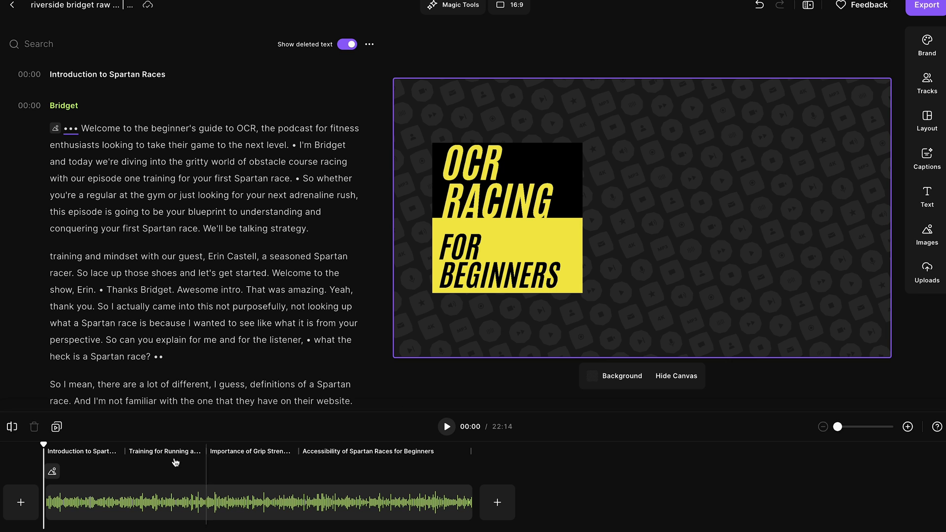
- Extend the cover image's timeline clip to about 21:54
mouse_move(54, 472)
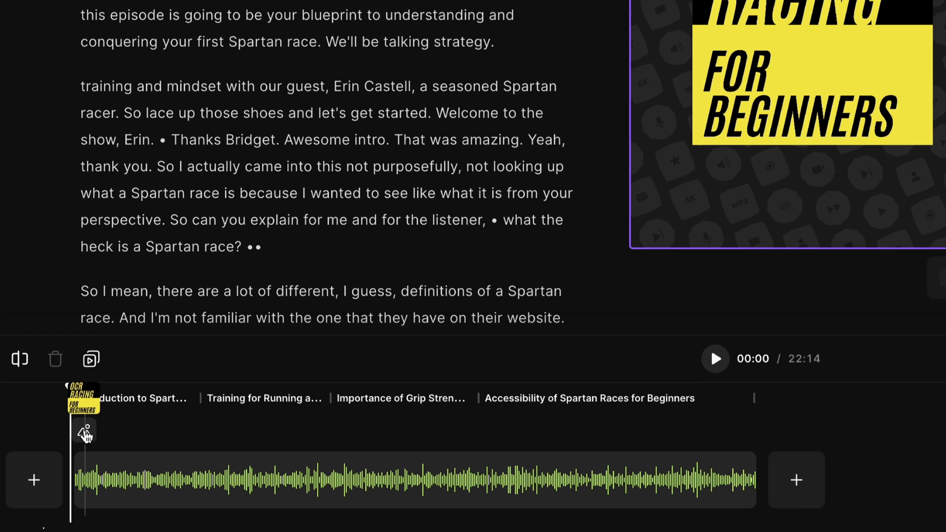
click(85, 433)
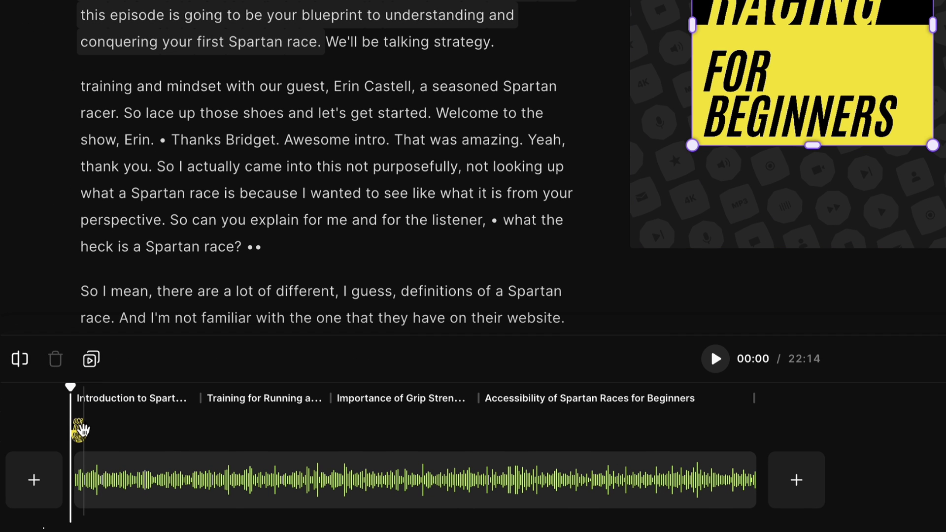
drag(91, 430, 547, 427)
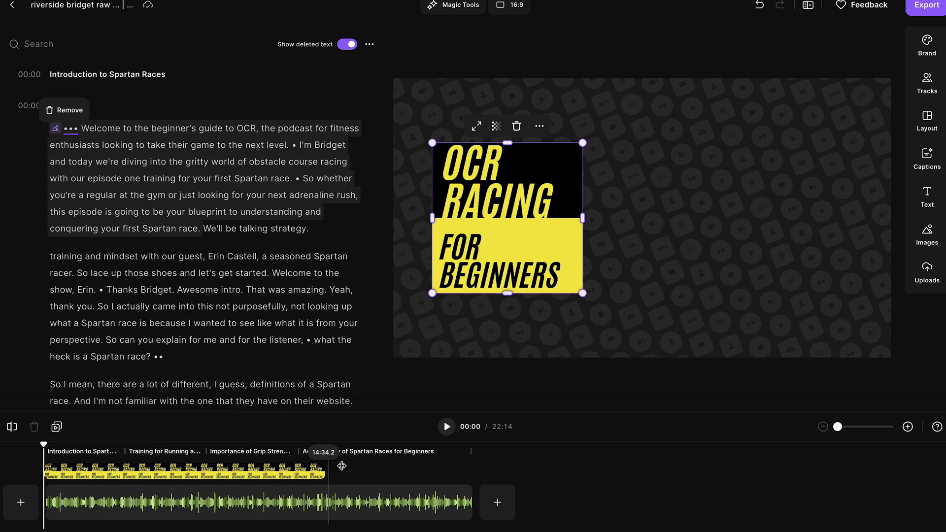
drag(341, 466, 474, 469)
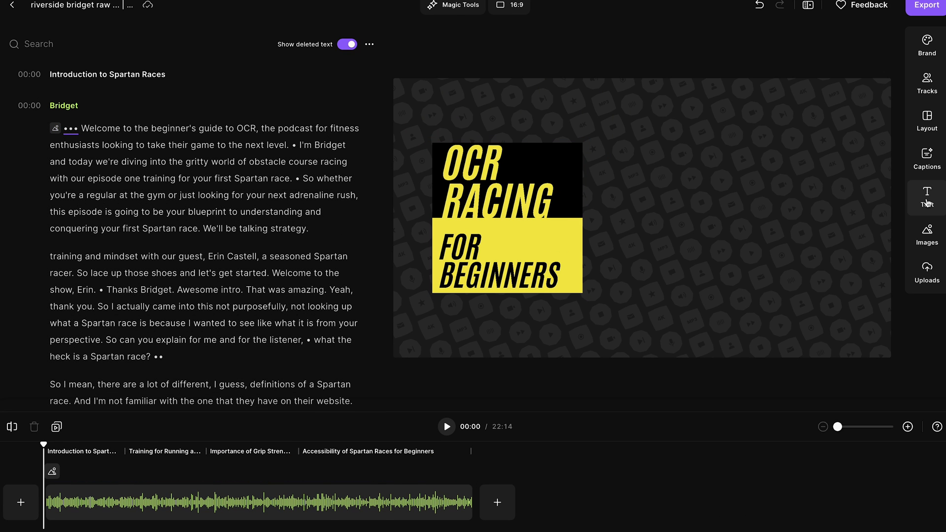
- Add a title reading 'SPARTAN VS. TOUGH MUDDER' to the canvas
click(926, 197)
click(857, 74)
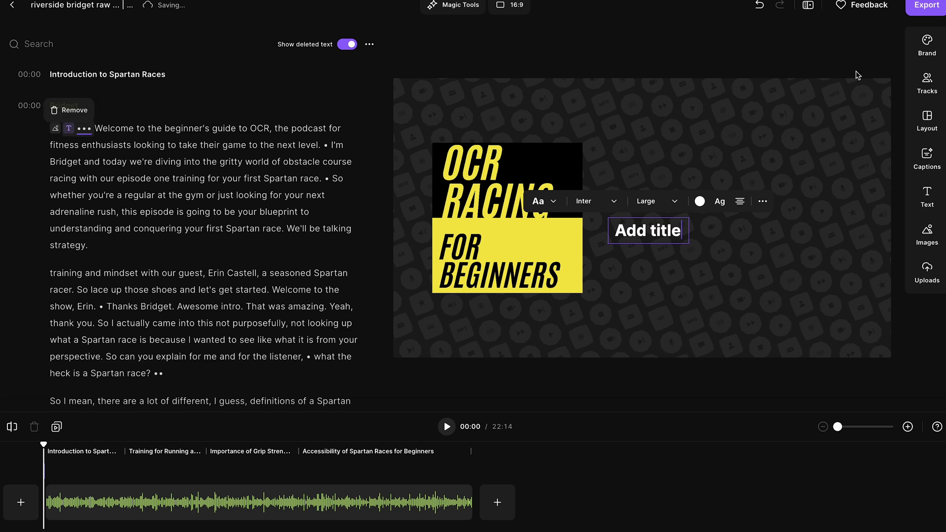
triple_click(655, 235)
text(SPARTAN VS. TOUGH MUDDER)
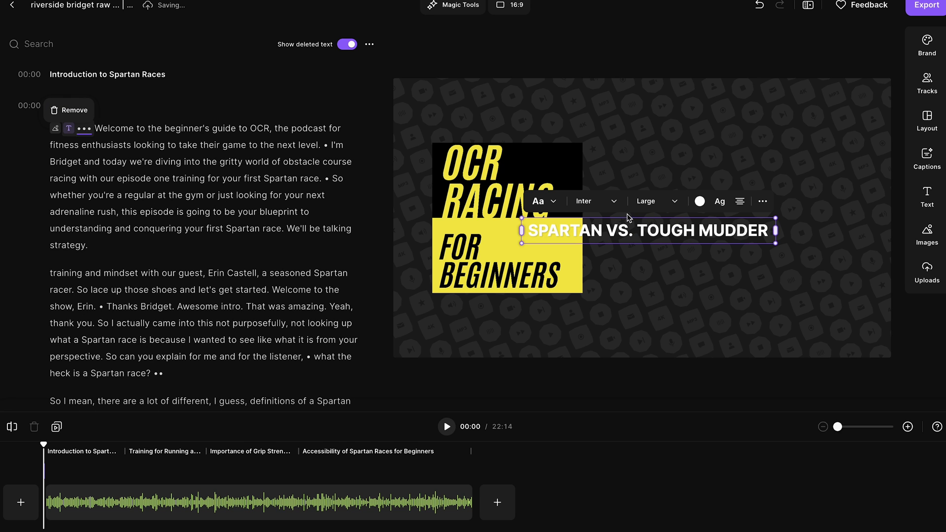
- Give the title the Poppins font and an inverted background style, and start a custom colour
click(596, 201)
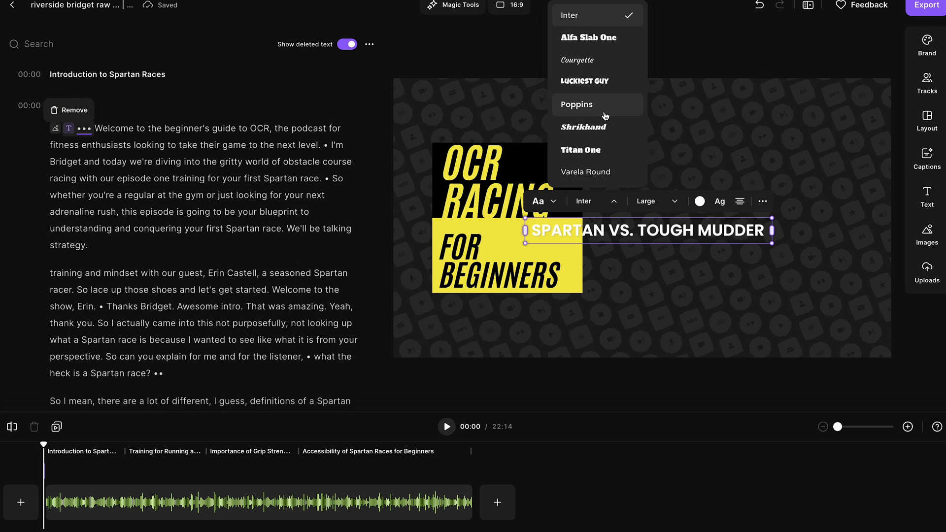
click(606, 105)
click(552, 202)
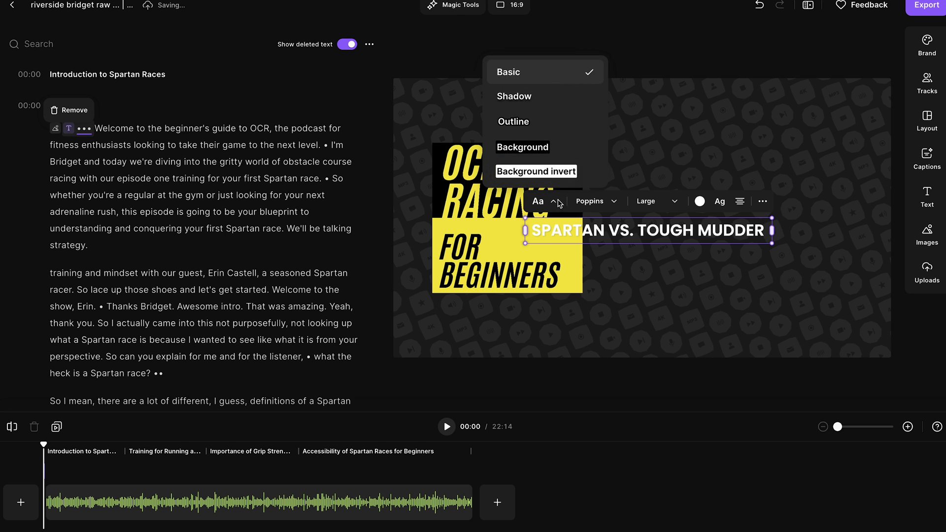
click(554, 167)
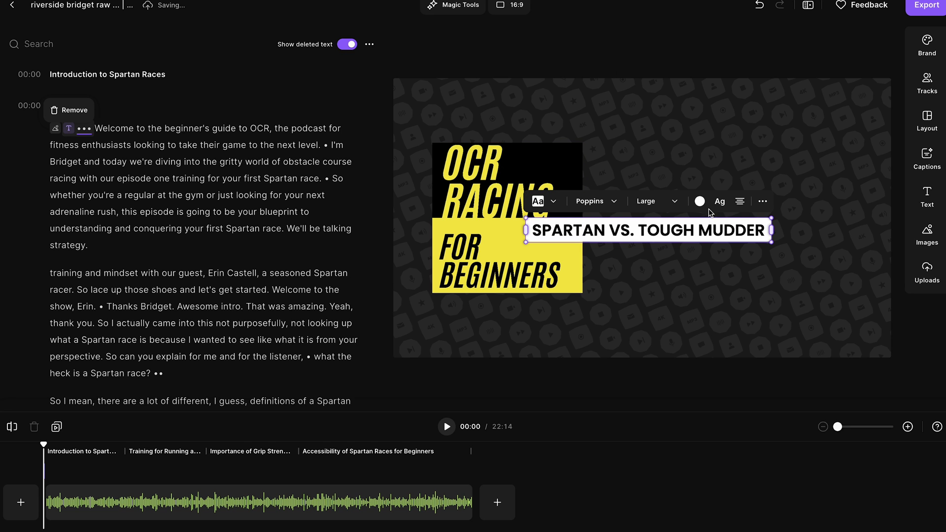
click(697, 203)
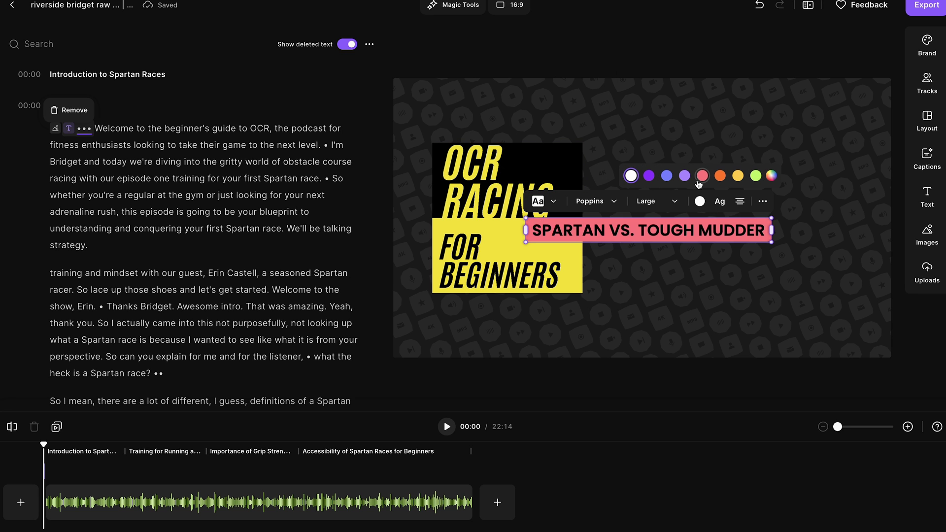
click(771, 176)
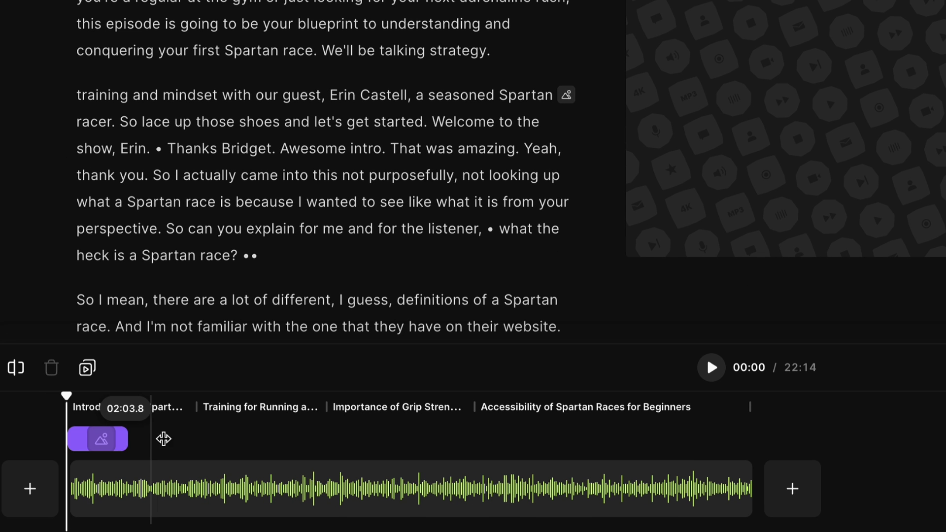
- Drag the clip's right edge on the timeline to span nearly the whole recording
drag(164, 438, 718, 443)
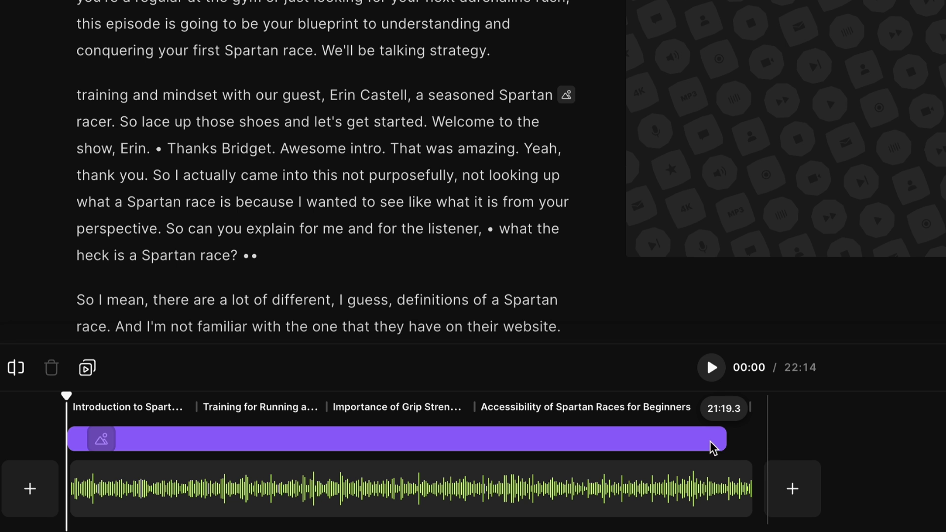
key(Delete)
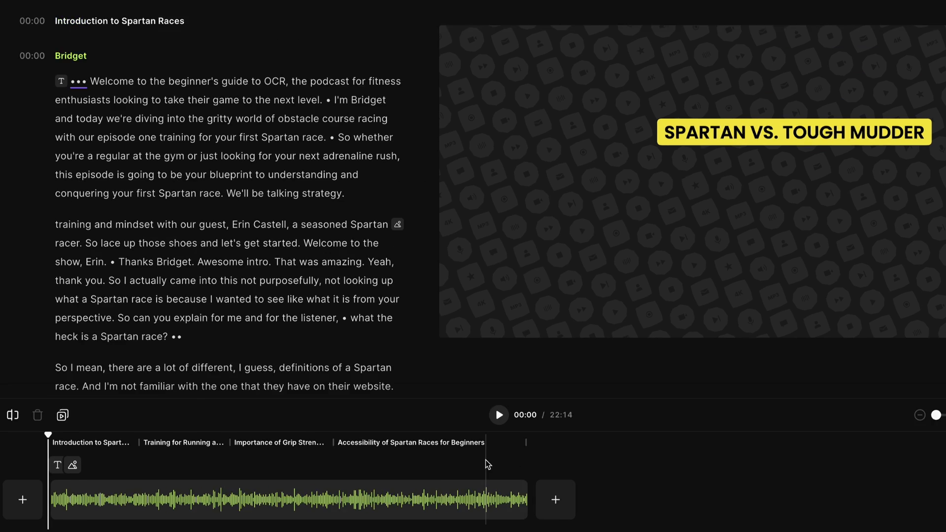
key(ctrl+z)
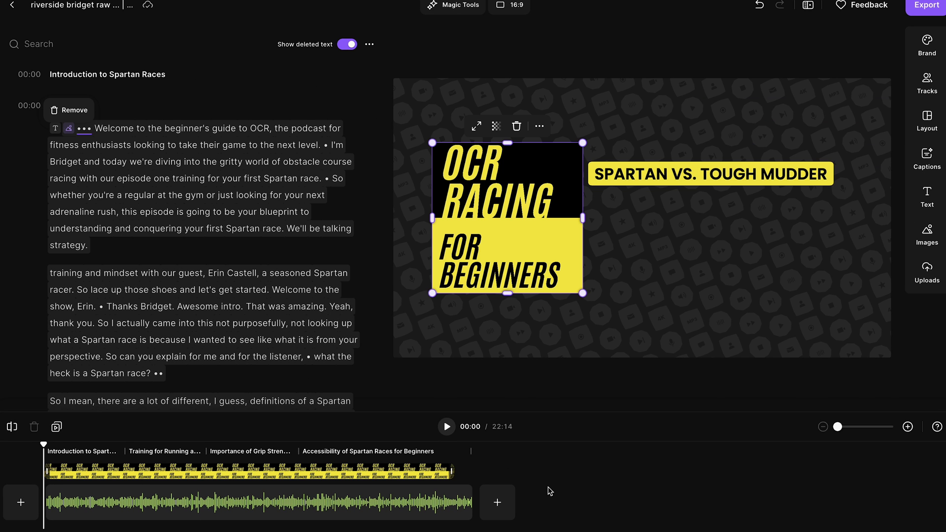
- Add captions in a highlighted preset style and set their font to Poppins
click(927, 160)
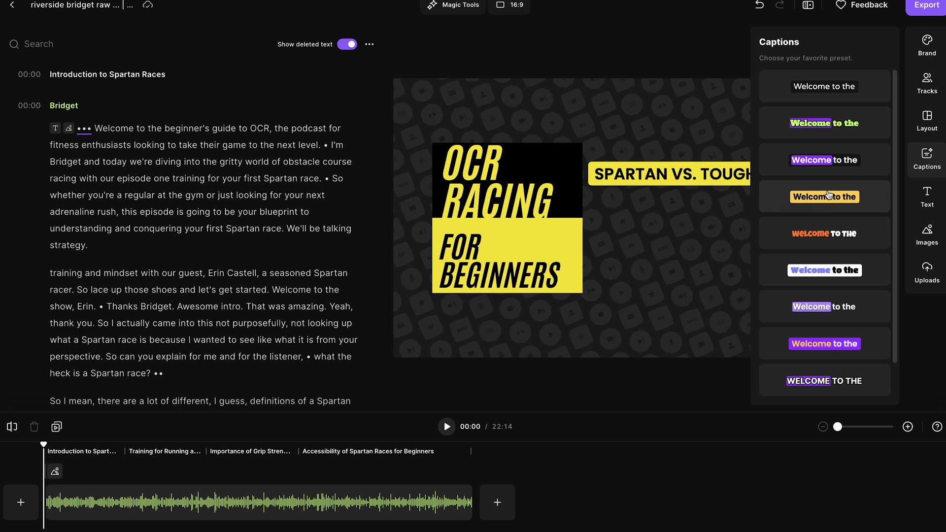
click(818, 307)
click(623, 320)
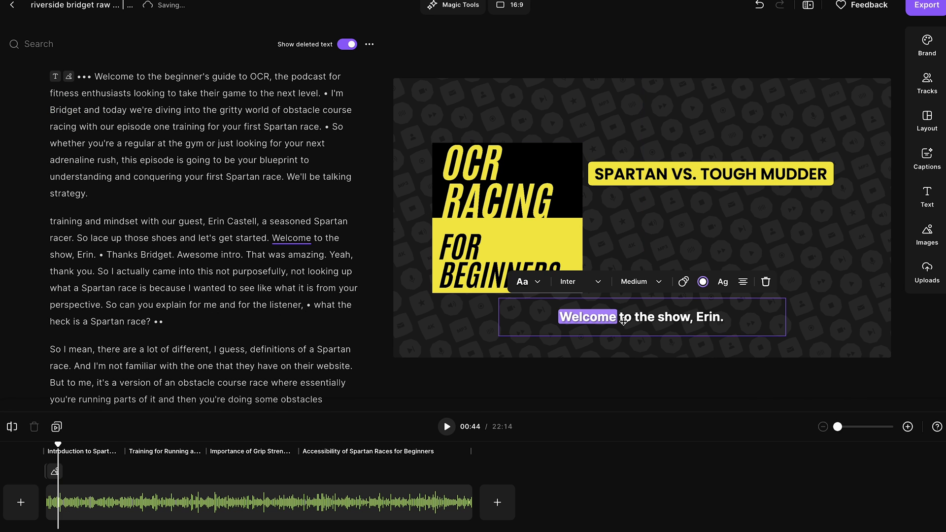
click(578, 281)
click(592, 187)
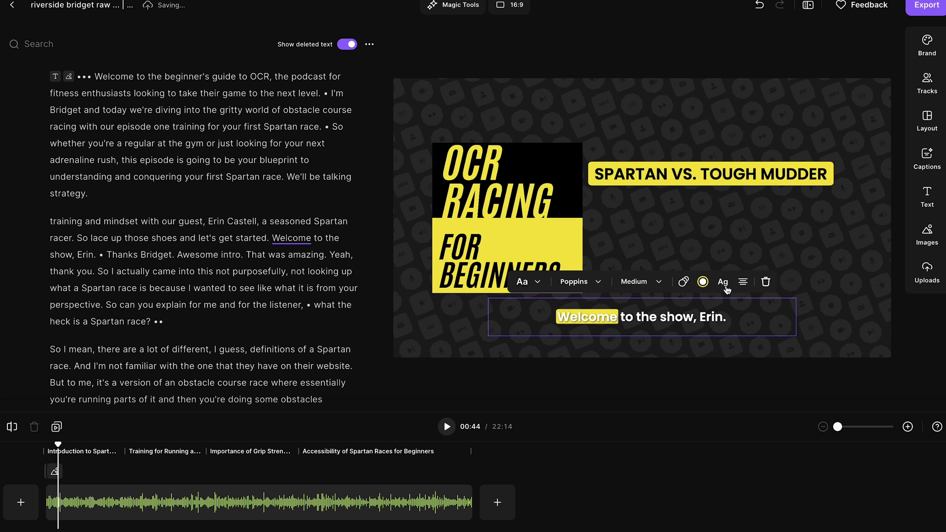
- Adjust the caption alignment and move the captions up toward the middle of the canvas
click(743, 281)
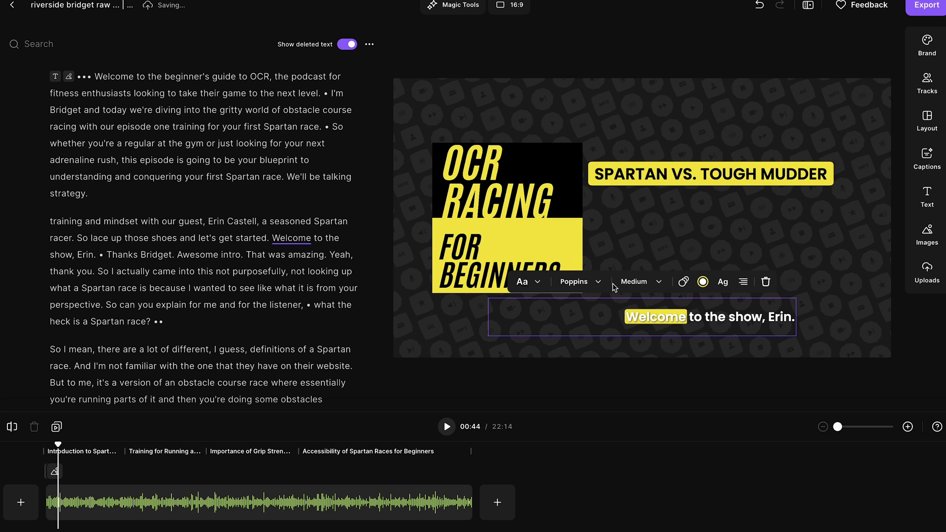
click(743, 282)
click(702, 274)
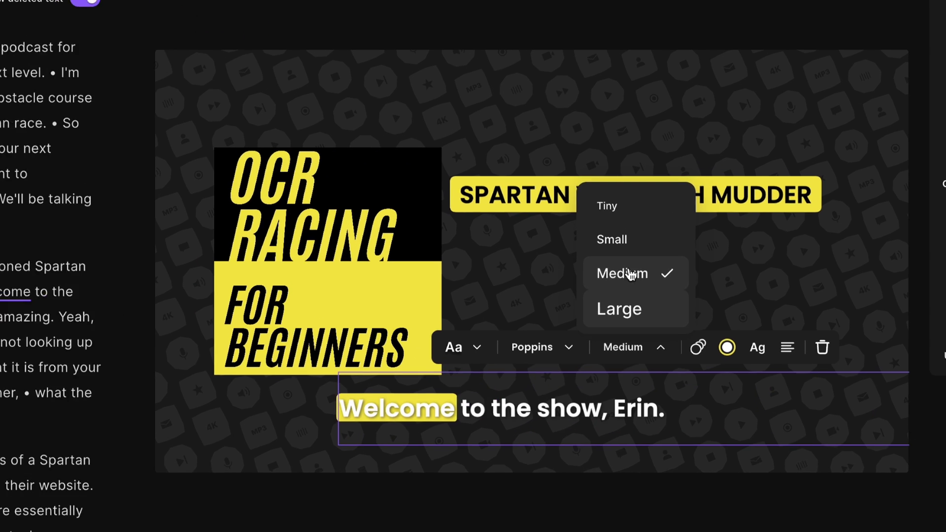
click(621, 237)
drag(532, 398, 499, 283)
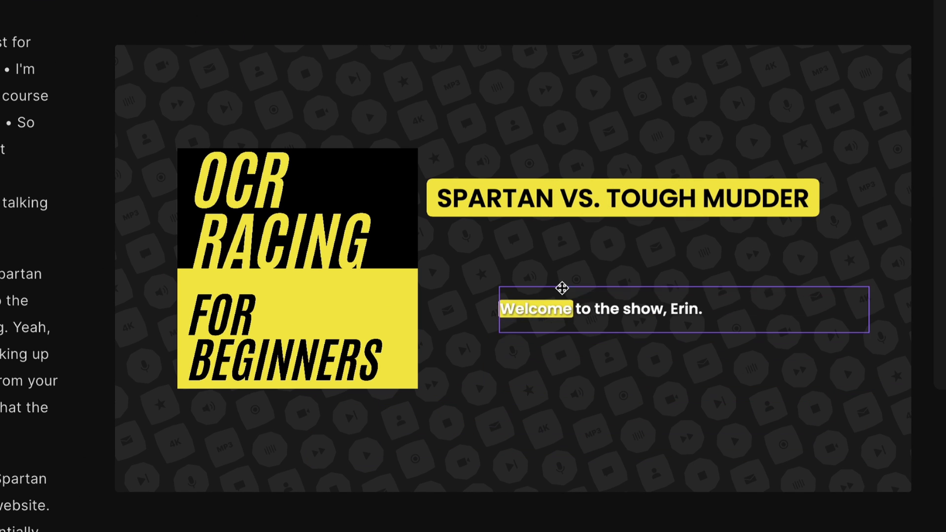
- Set the caption size to Medium
click(493, 215)
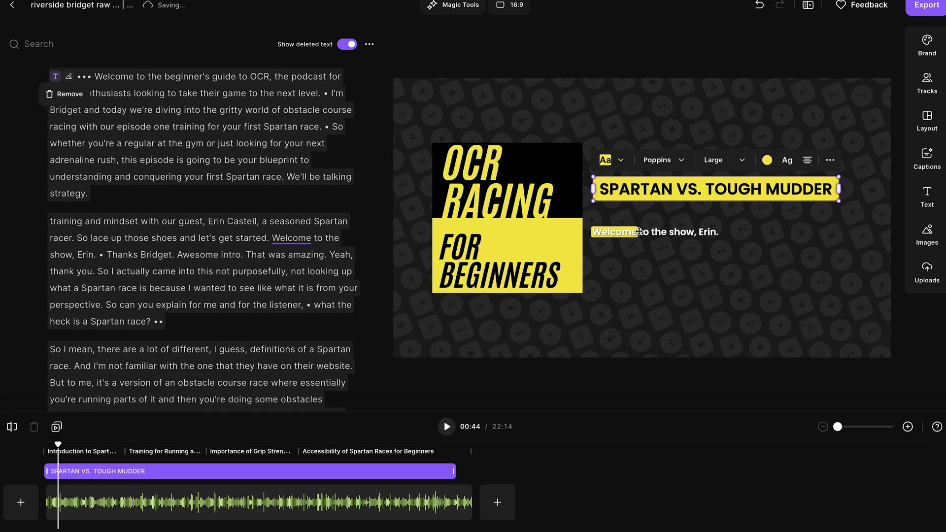
click(639, 233)
click(696, 204)
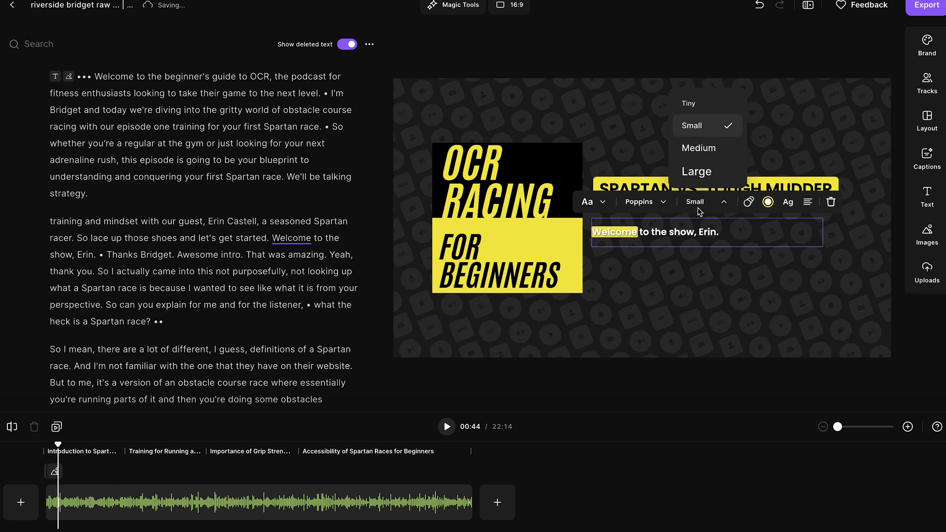
click(697, 162)
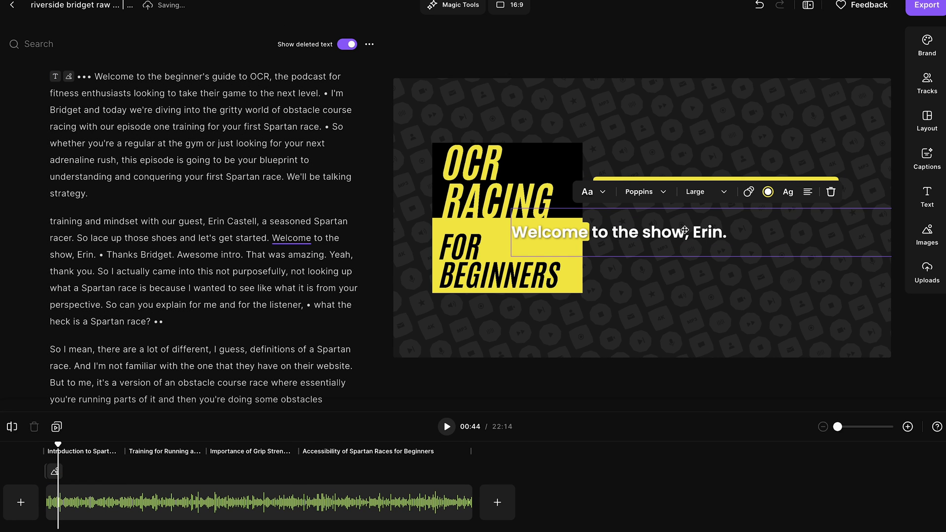
click(697, 192)
click(695, 136)
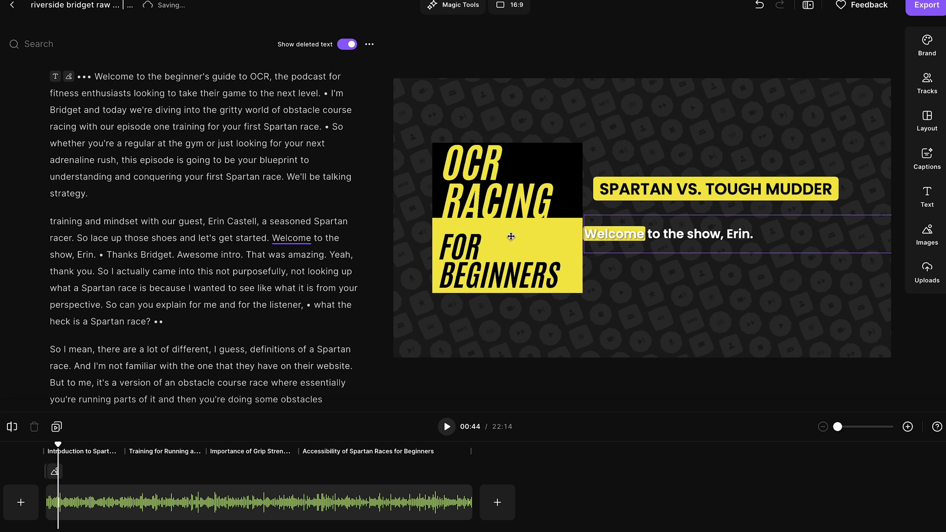
- Nudge the title slightly left and down so the captions sit just below it
click(692, 190)
drag(693, 190, 682, 194)
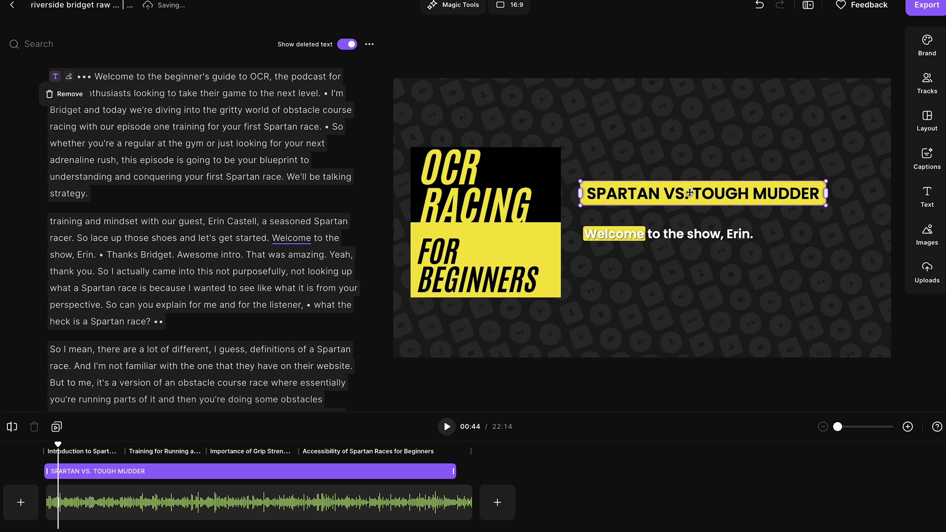
click(677, 240)
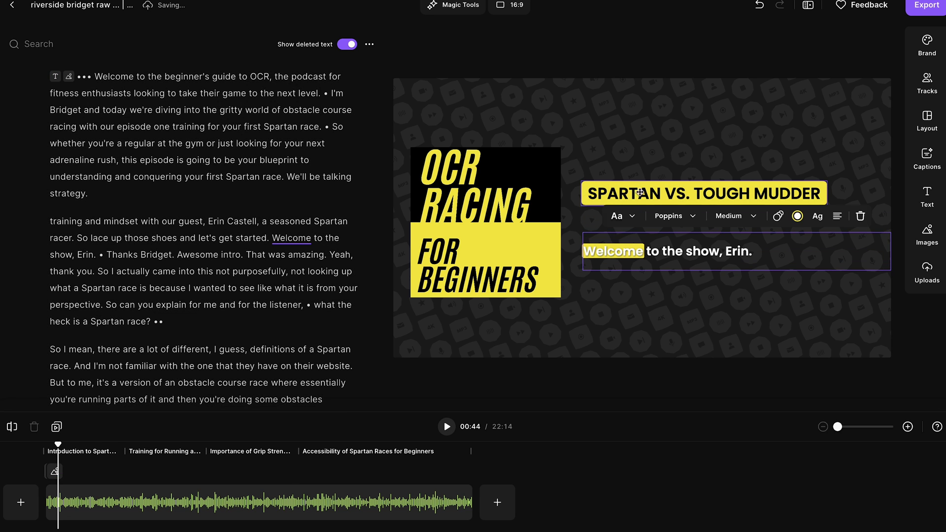
click(639, 197)
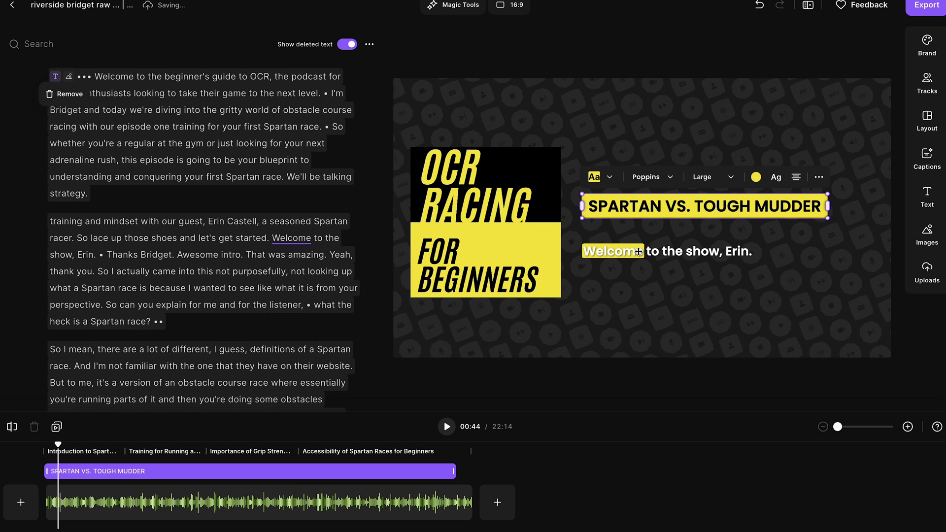
click(926, 234)
- Review the Uploads, Text and Magic Tools panels, then export the audiogram video
click(926, 272)
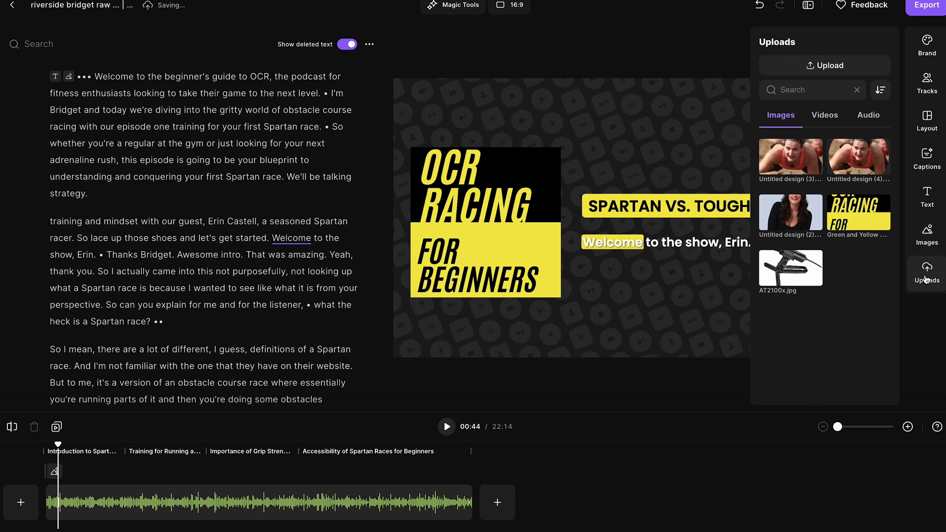
click(926, 200)
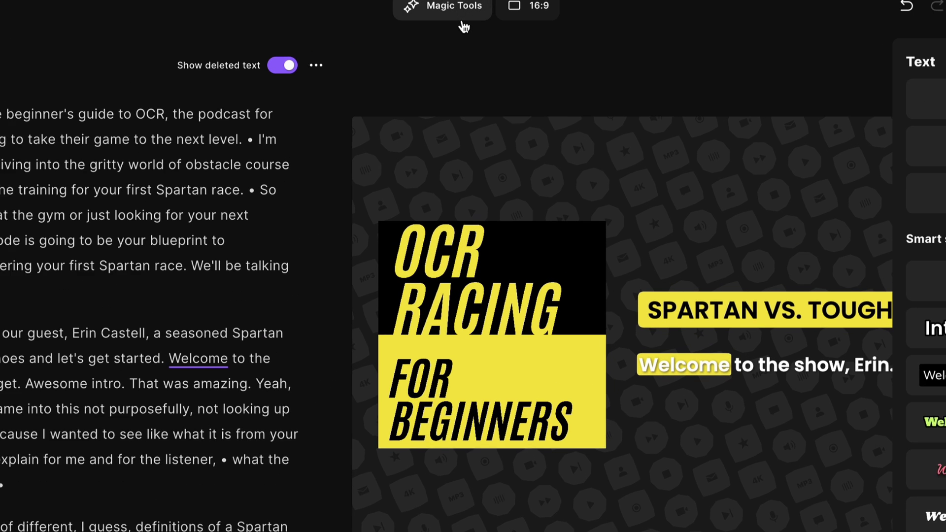
click(465, 10)
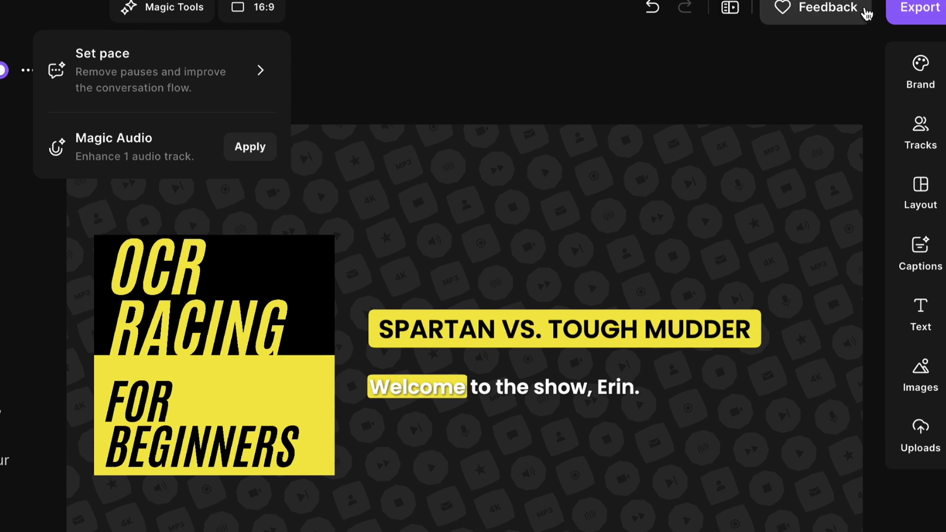
click(912, 16)
click(881, 361)
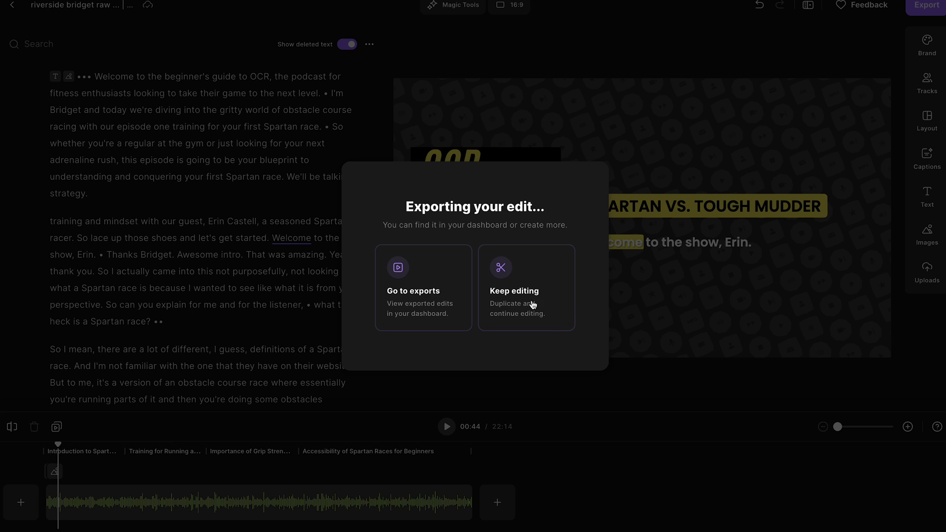
- From the exports dashboard, generate Magic Clips and open the 'Training for Your First Spartan Race' clip
click(424, 303)
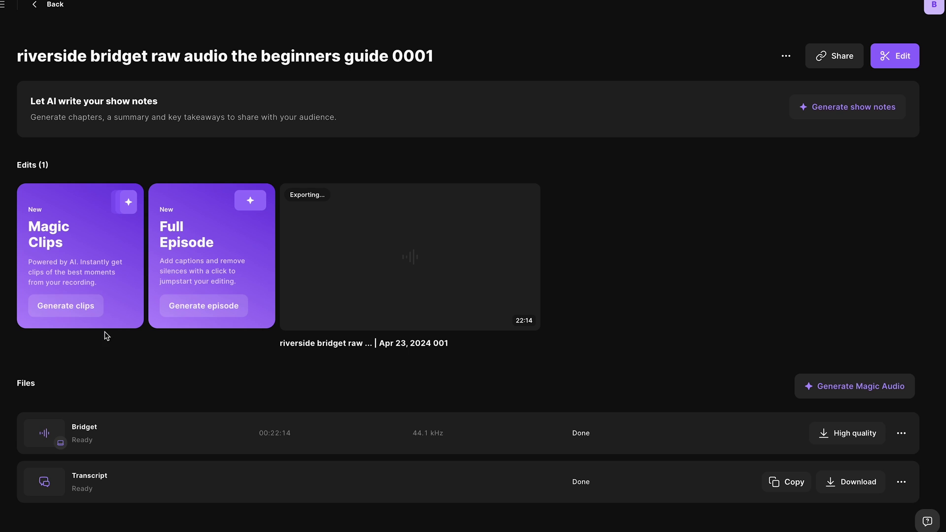
click(74, 306)
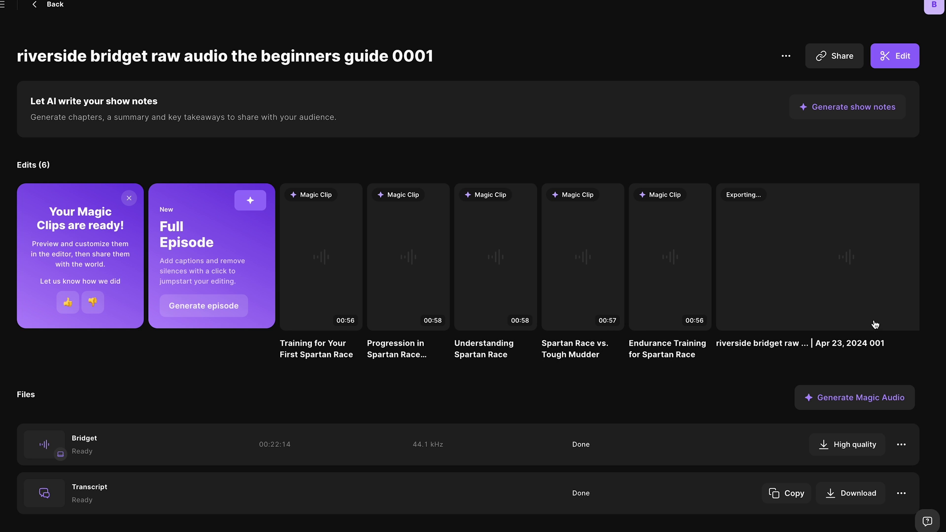
click(321, 279)
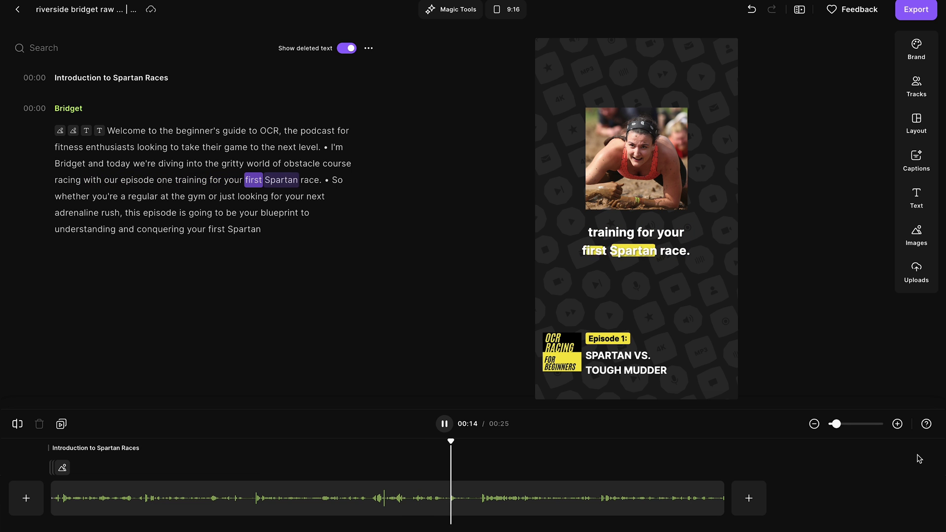
- Keep the Spartan race clip at vertical 9:16 and export it as a 1080p HD video
click(686, 498)
click(508, 9)
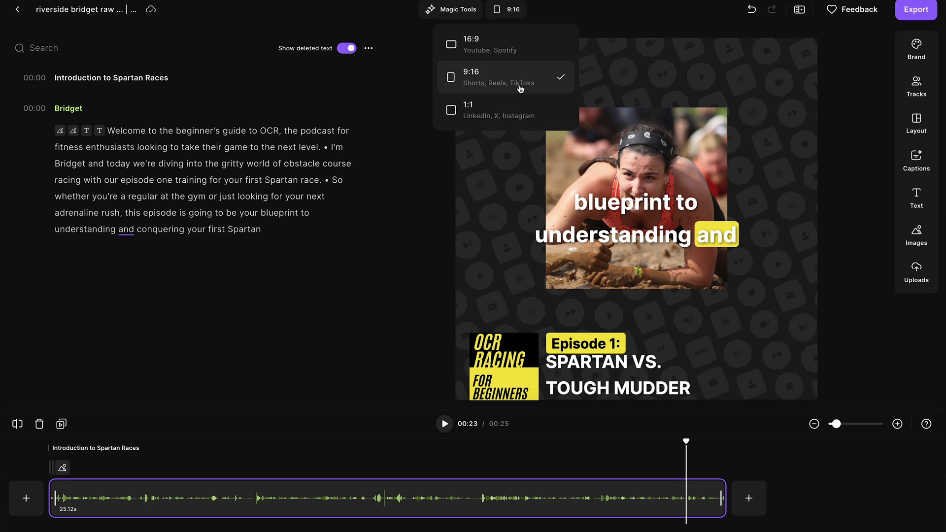
click(521, 88)
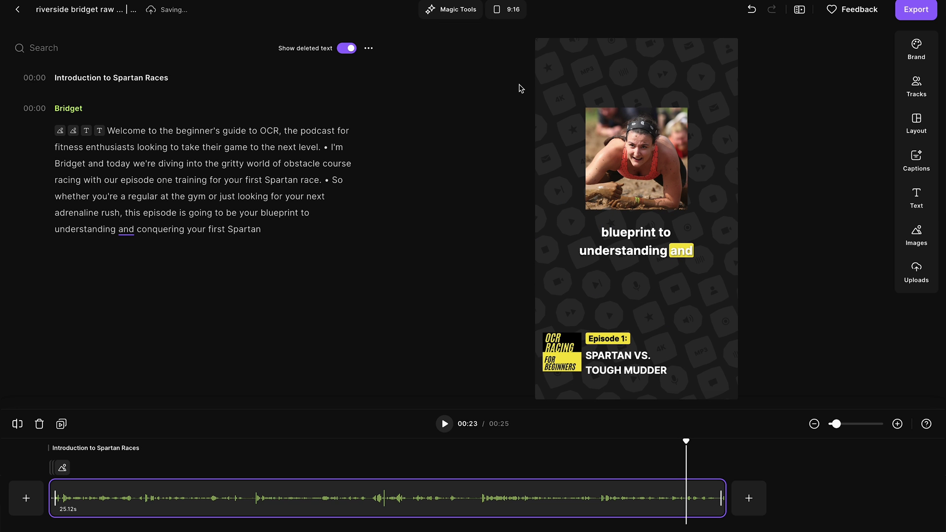
click(927, 16)
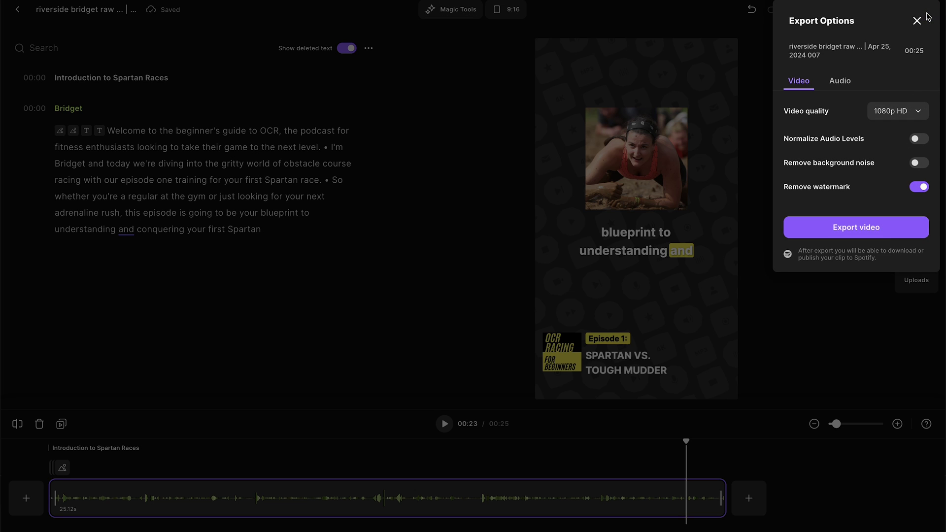
click(863, 240)
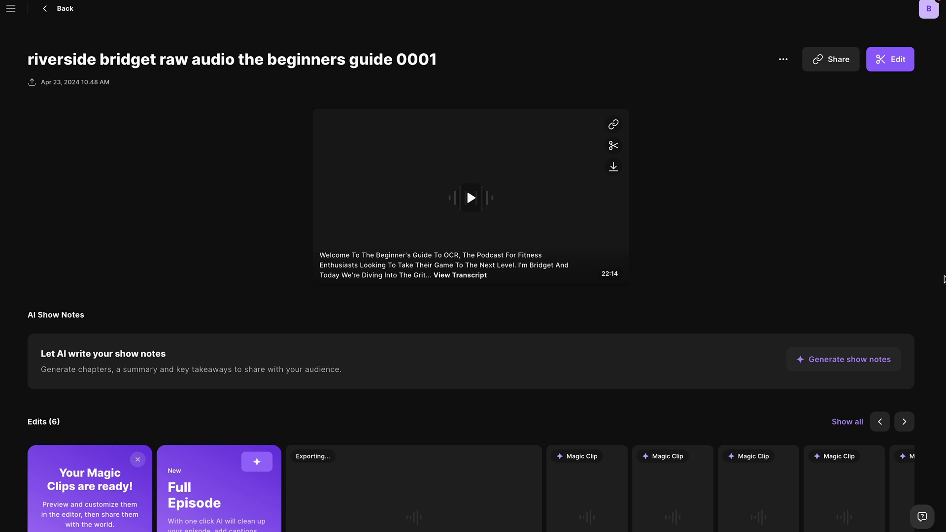
- Generate the episode's AI show notes and review the summary, keywords, takeaways, titles, sound bites and chapters
click(874, 362)
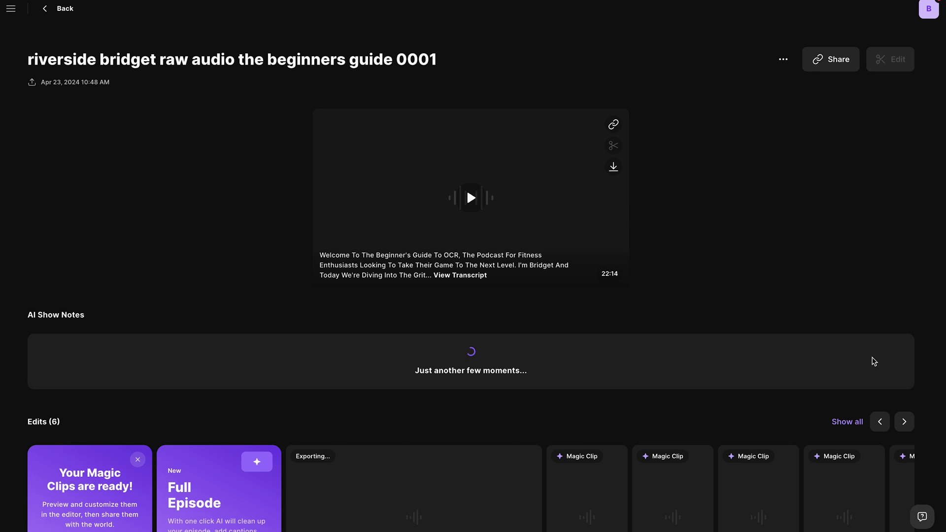
scroll(874, 361, down, 3)
scroll(471, 303, down, 2)
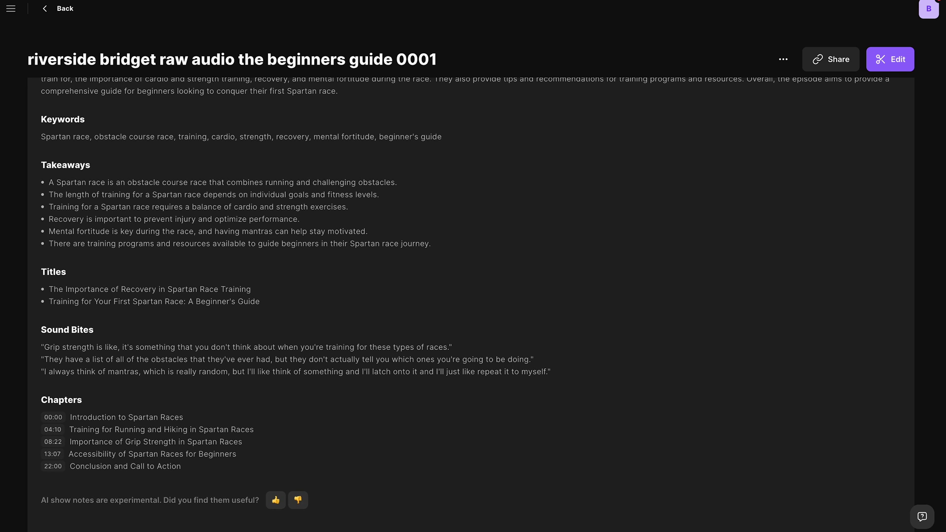
scroll(472, 296, down, 1)
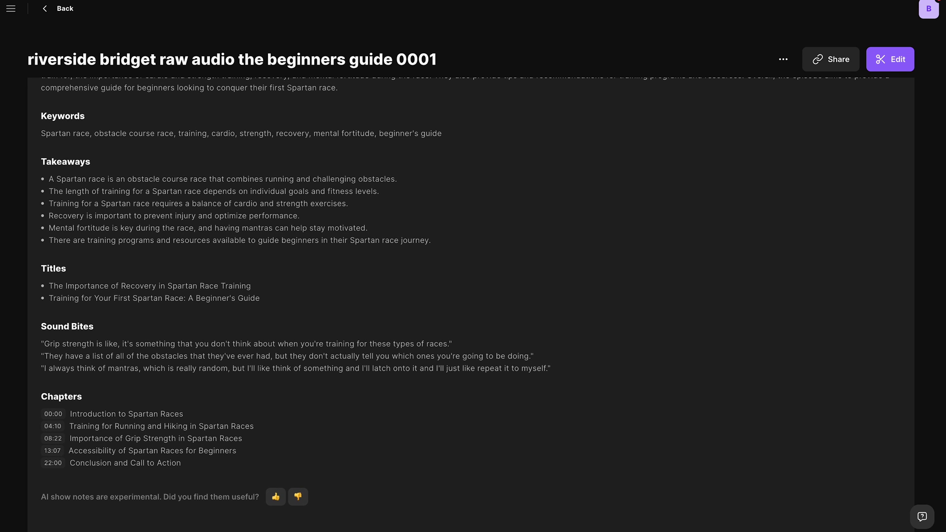